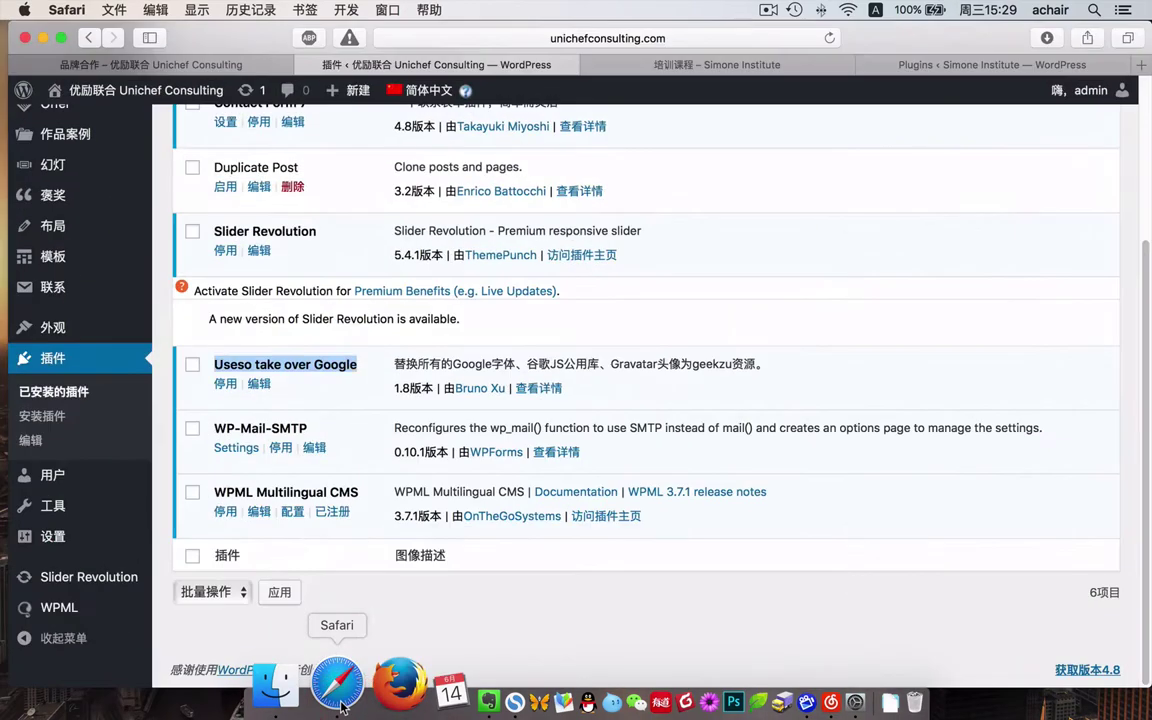
# Open the details of the installed Useso take over Google plugin and examine its description and last update date.
pyautogui.scroll(4, 440, 480)
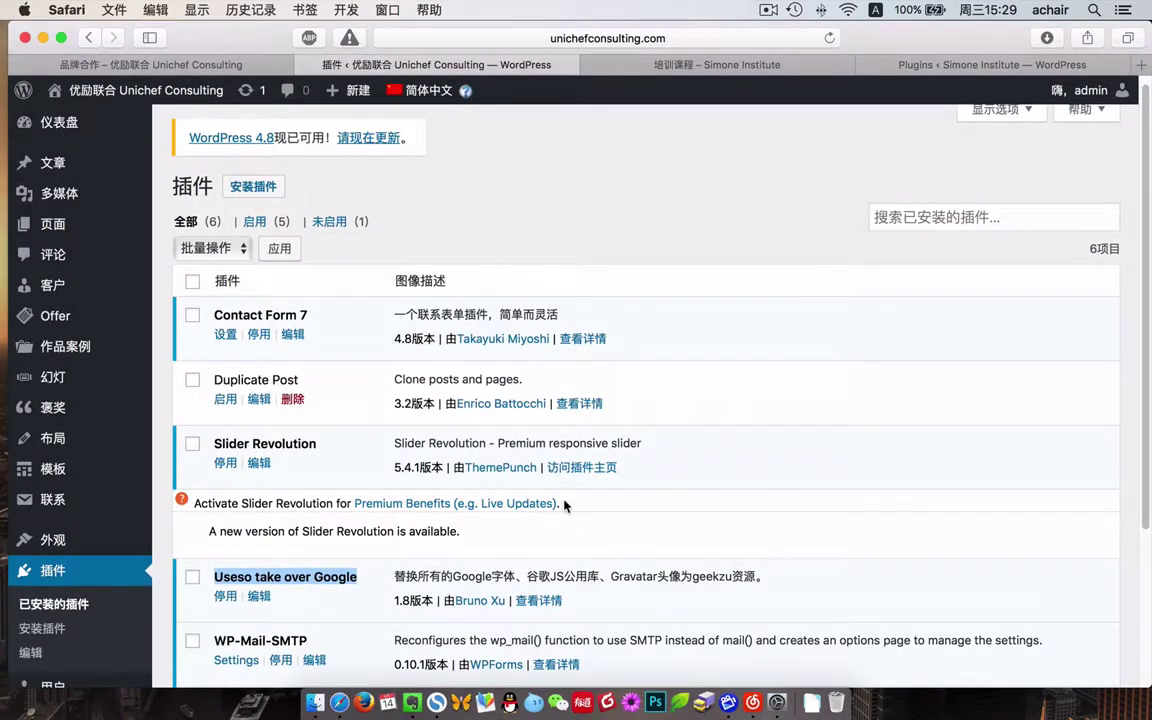
pyautogui.scroll(-3, 564, 505)
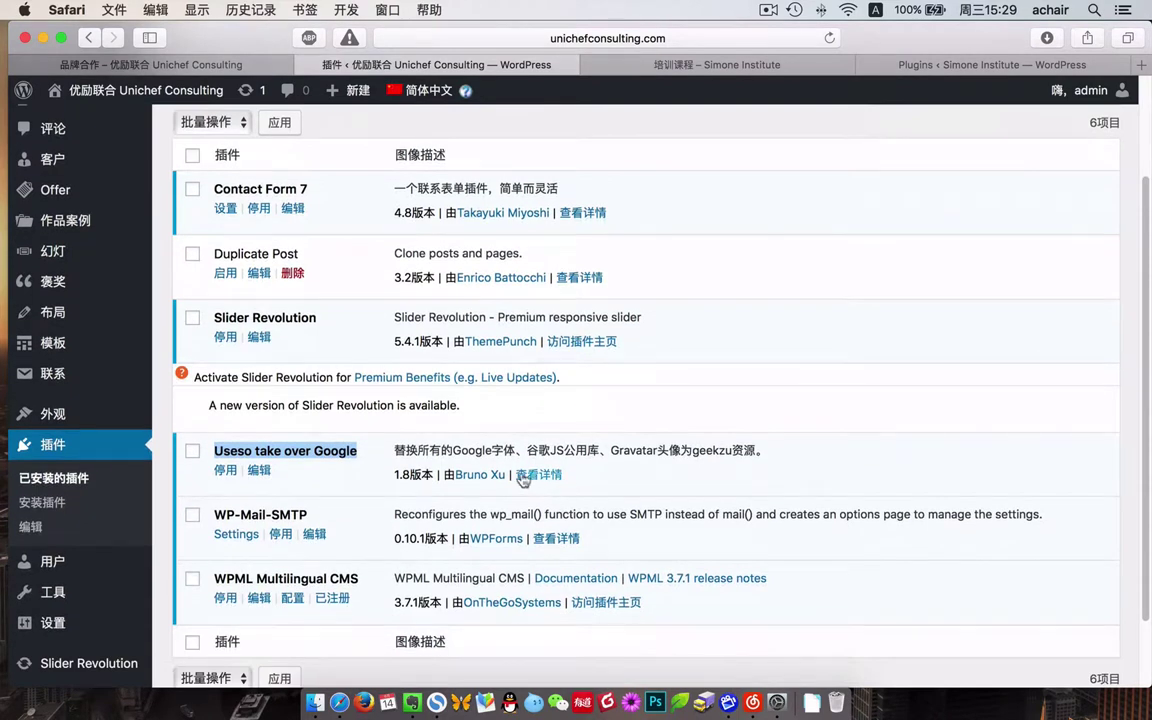
pyautogui.click(537, 476)
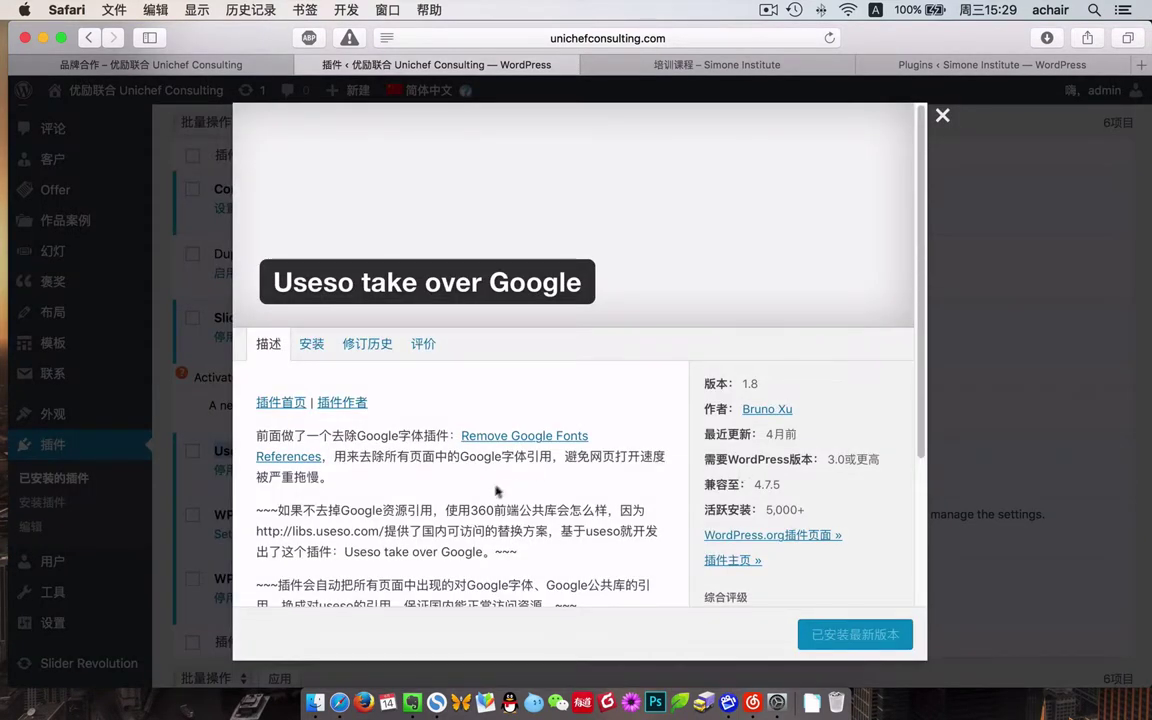
pyautogui.scroll(-3, 440, 455)
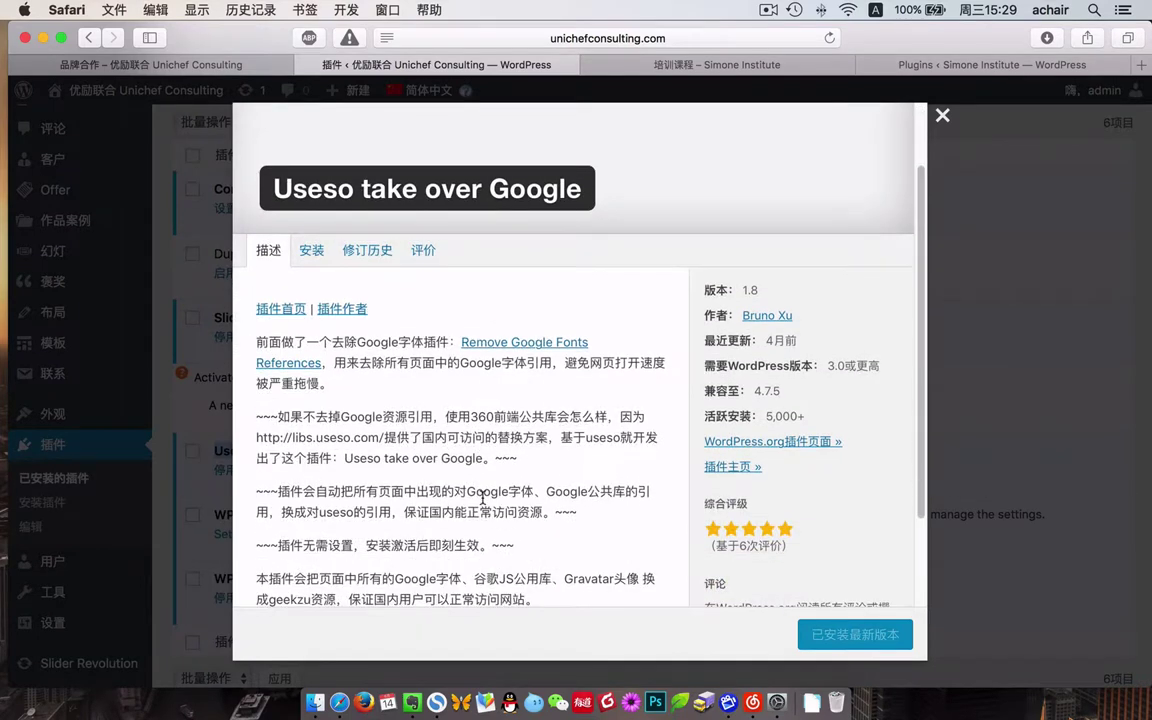
pyautogui.moveTo(716, 340); pyautogui.dragTo(797, 345)
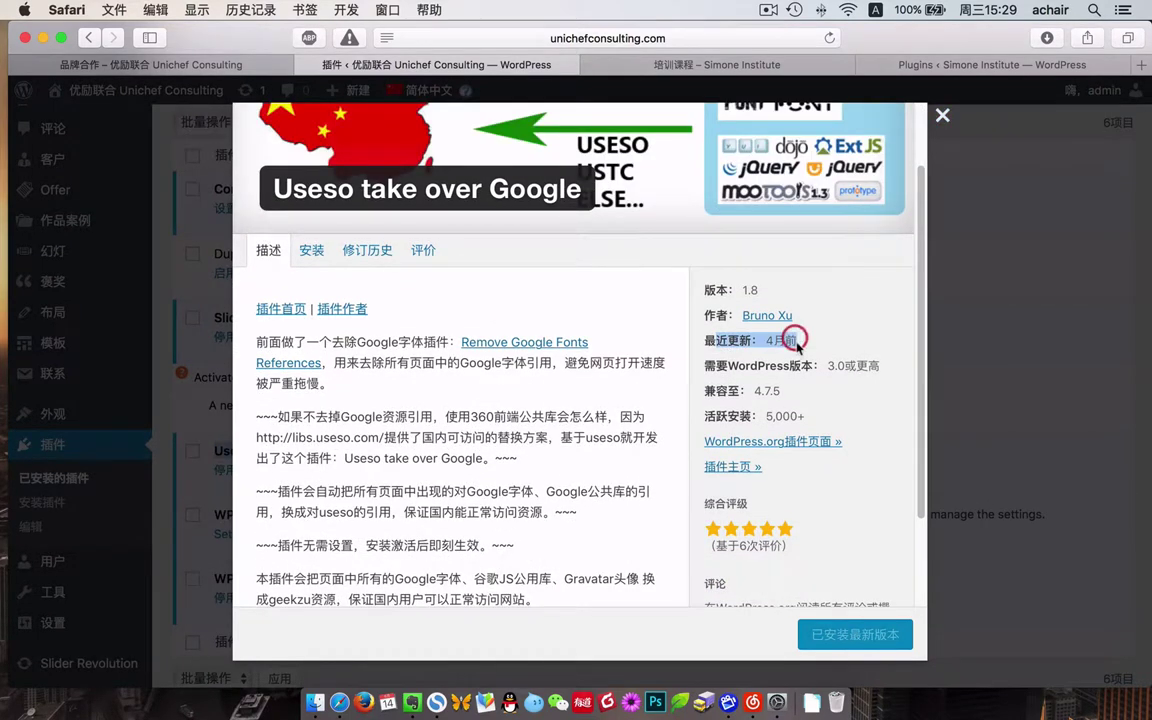
pyautogui.scroll(3, 797, 345)
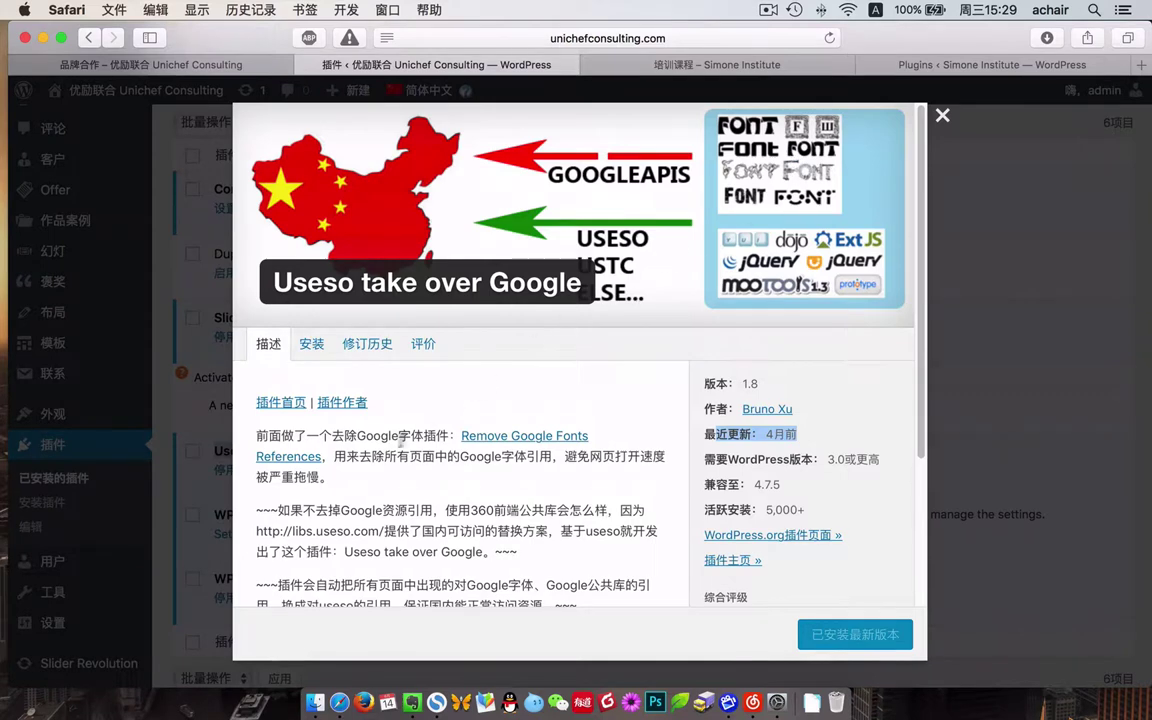
pyautogui.scroll(-3, 350, 405)
pyautogui.moveTo(267, 349); pyautogui.dragTo(662, 369)
pyautogui.click(400, 396)
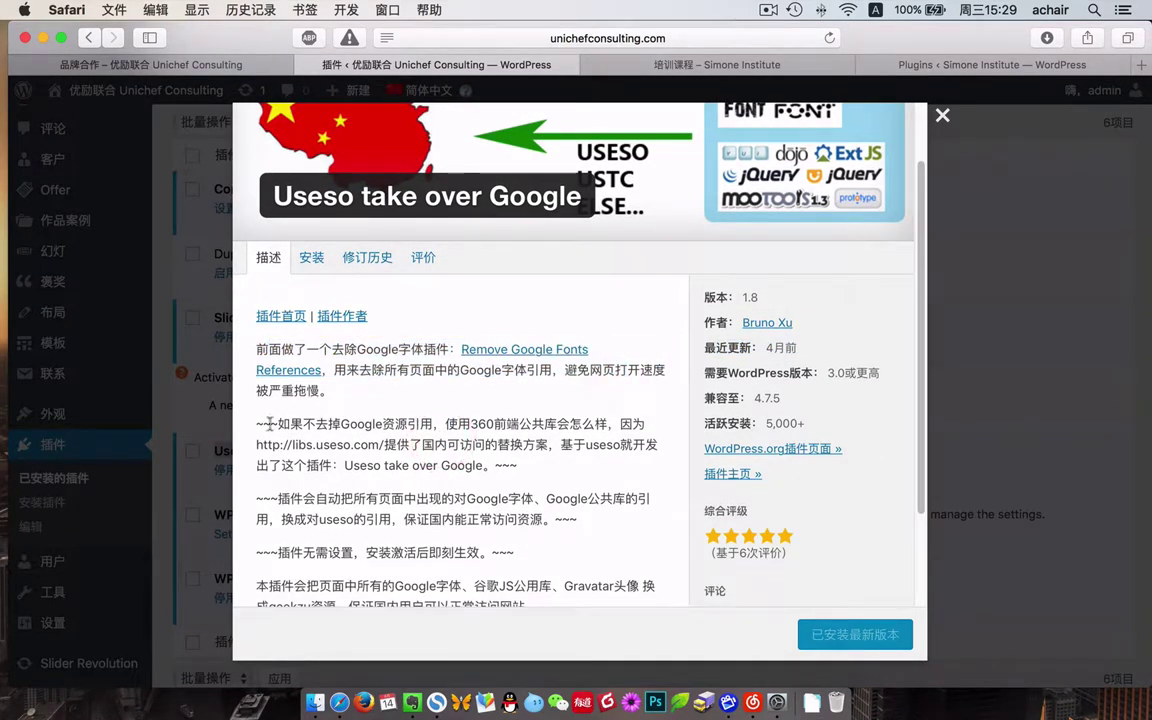
pyautogui.scroll(-1, 540, 505)
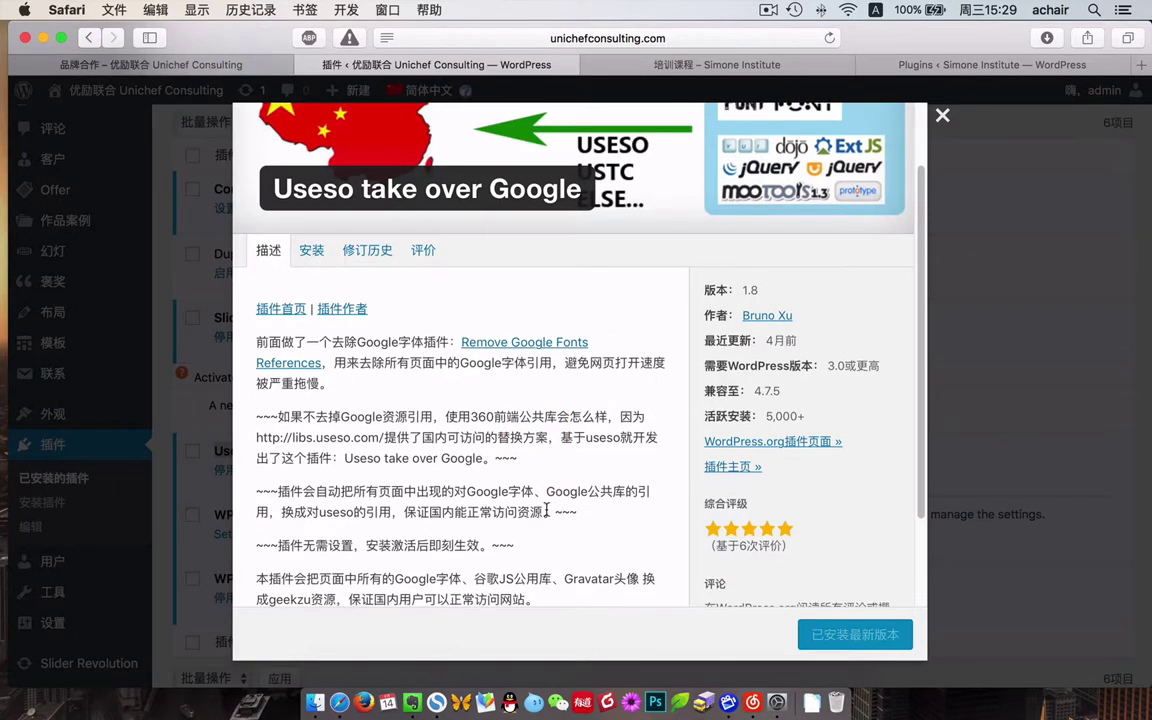
# Read the 2016-09-18 update note at the end of the Useso take over Google description and close the details.
pyautogui.scroll(-5, 548, 515)
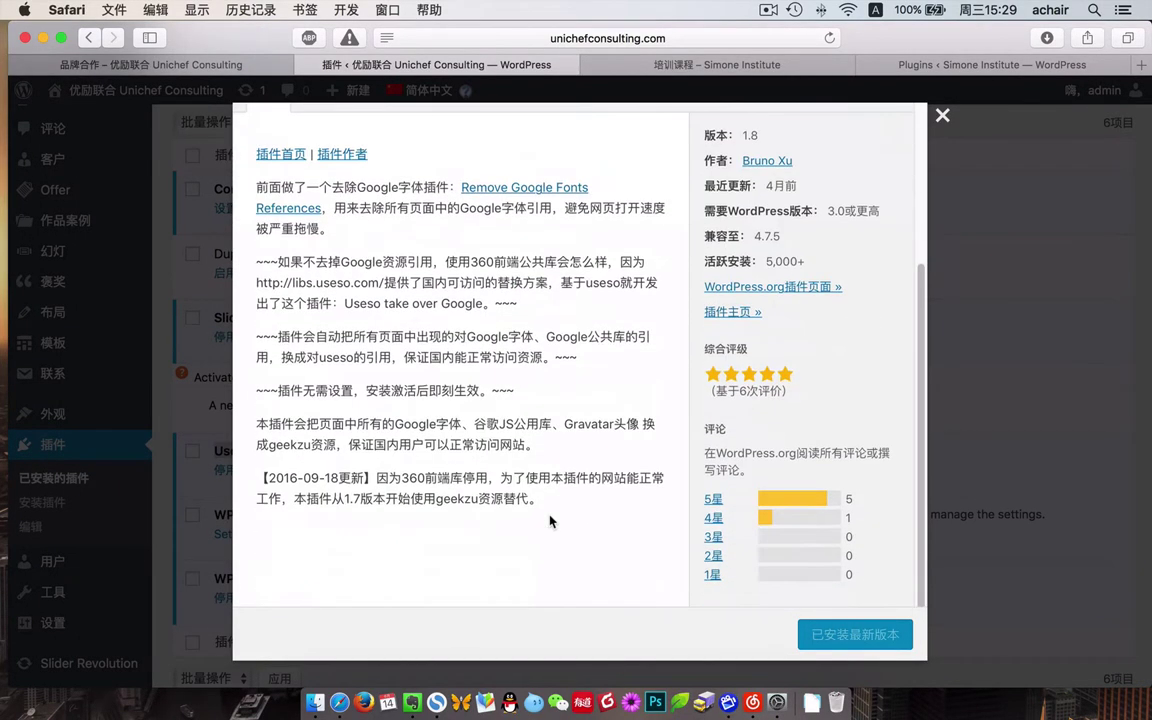
pyautogui.moveTo(258, 478); pyautogui.dragTo(570, 495)
pyautogui.click(310, 497)
pyautogui.moveTo(310, 497); pyautogui.dragTo(538, 500)
pyautogui.scroll(1, 603, 515)
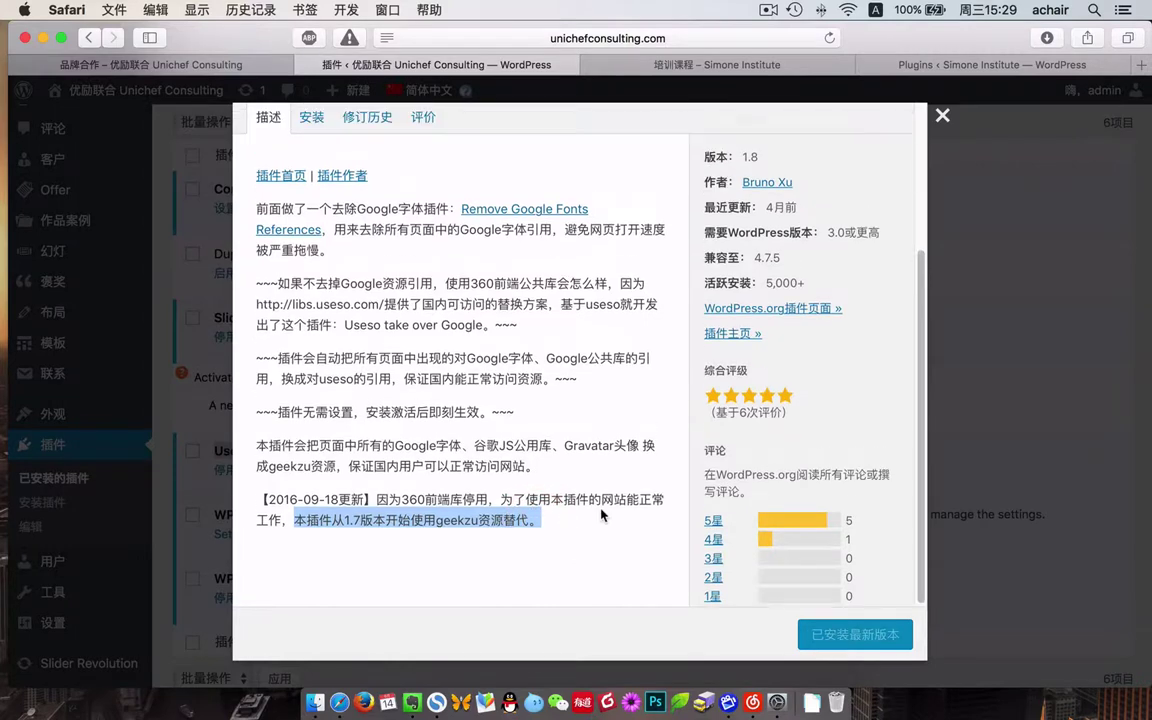
pyautogui.scroll(4, 600, 517)
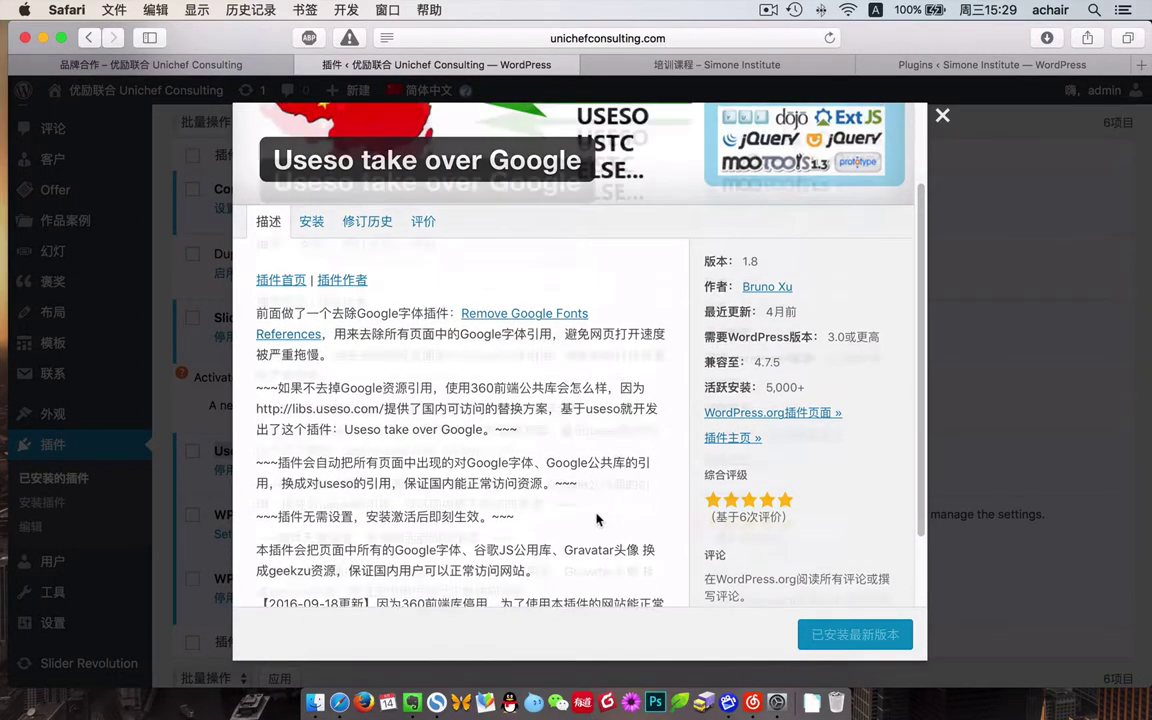
pyautogui.scroll(4, 599, 519)
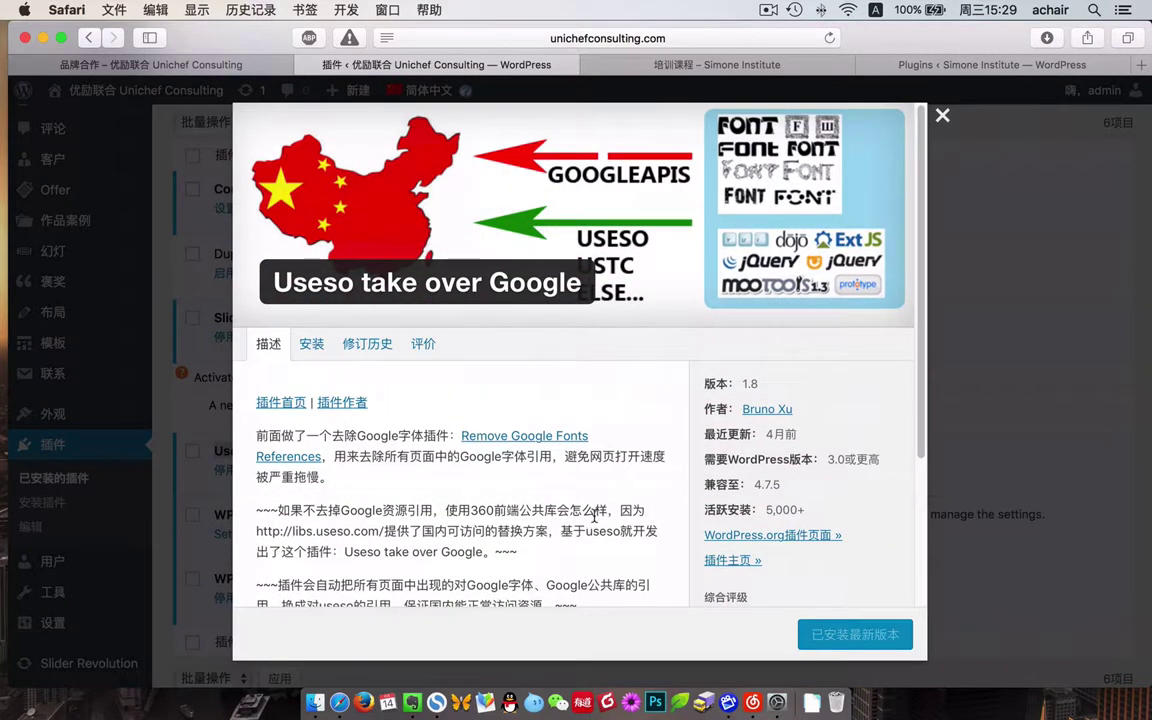
pyautogui.click(942, 115)
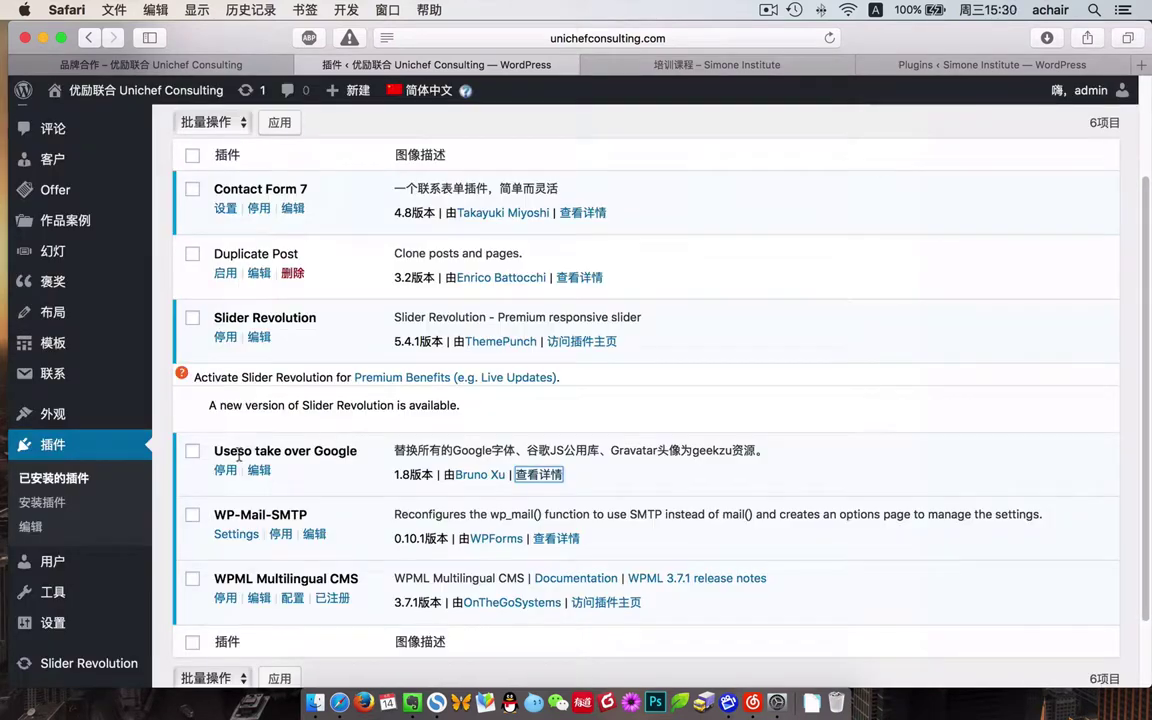
# Copy the name "Useso take over Google" and search for it among new plugins on the Simone Institute site.
pyautogui.moveTo(213, 450); pyautogui.dragTo(359, 449)
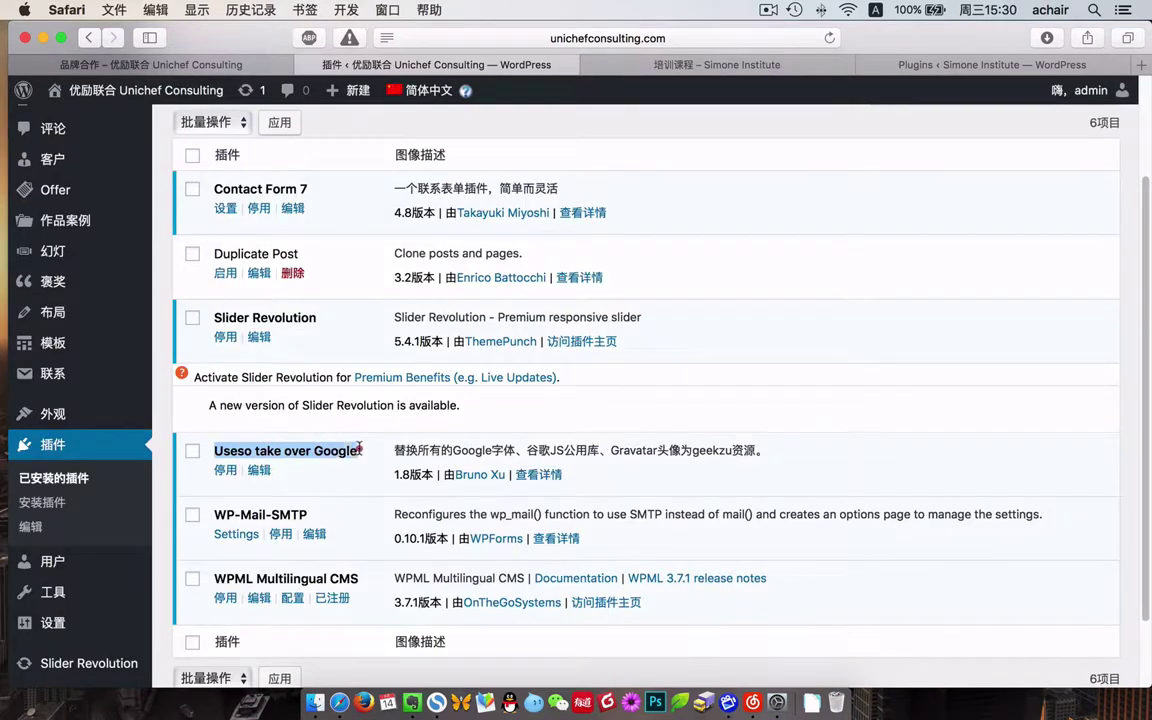
pyautogui.press('super+c')
pyautogui.click(866, 63)
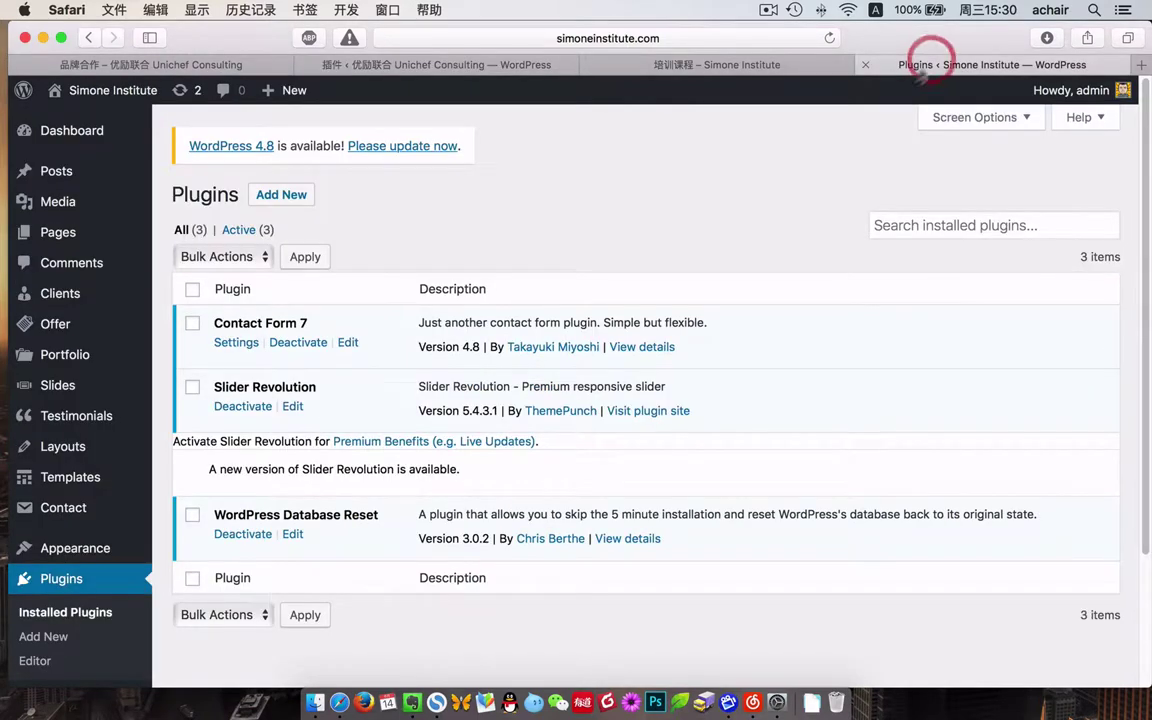
pyautogui.click(283, 197)
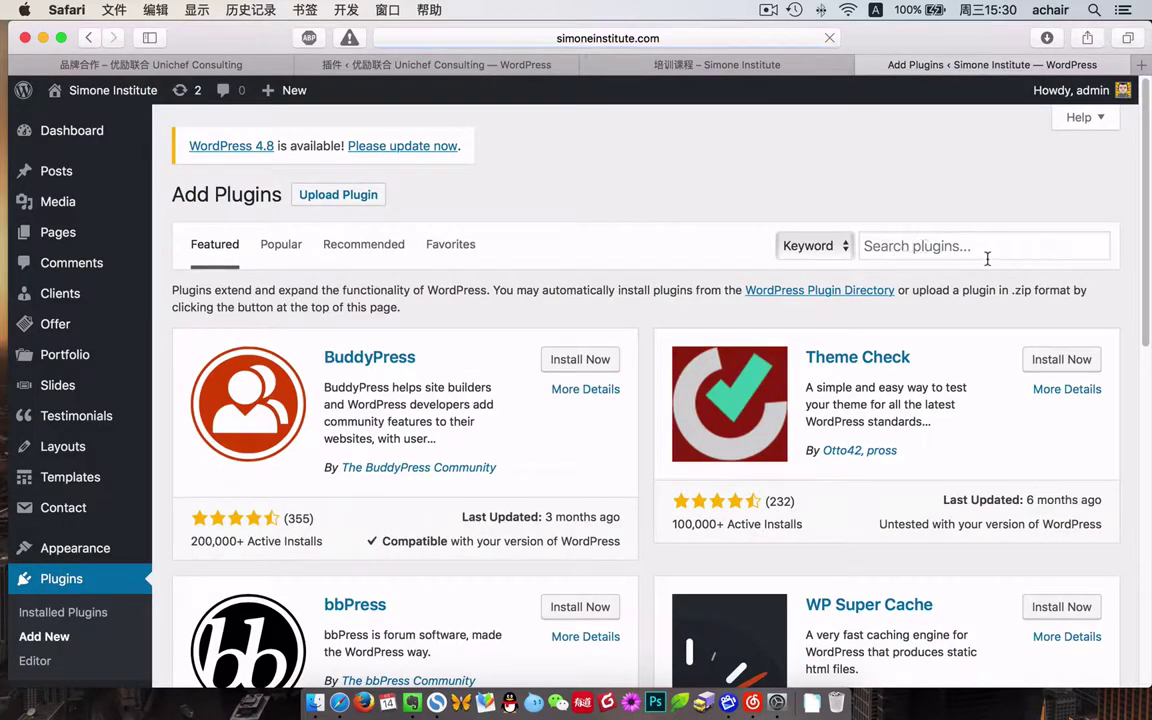
pyautogui.click(985, 250)
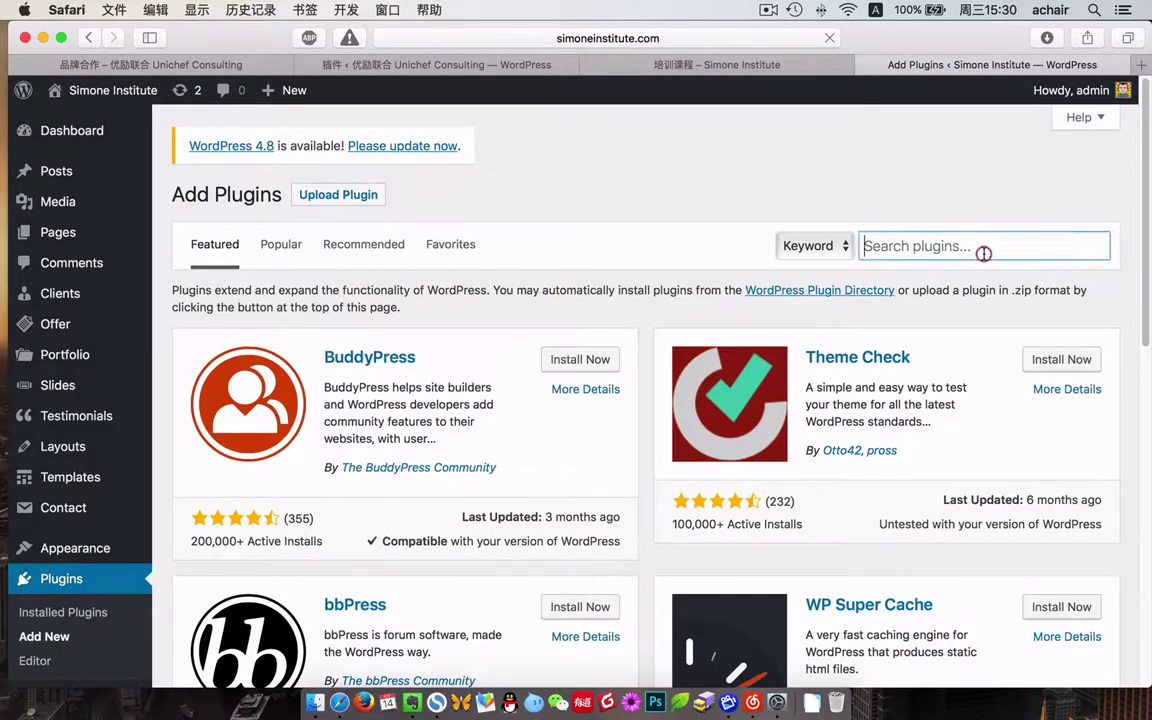
pyautogui.press('super+v')
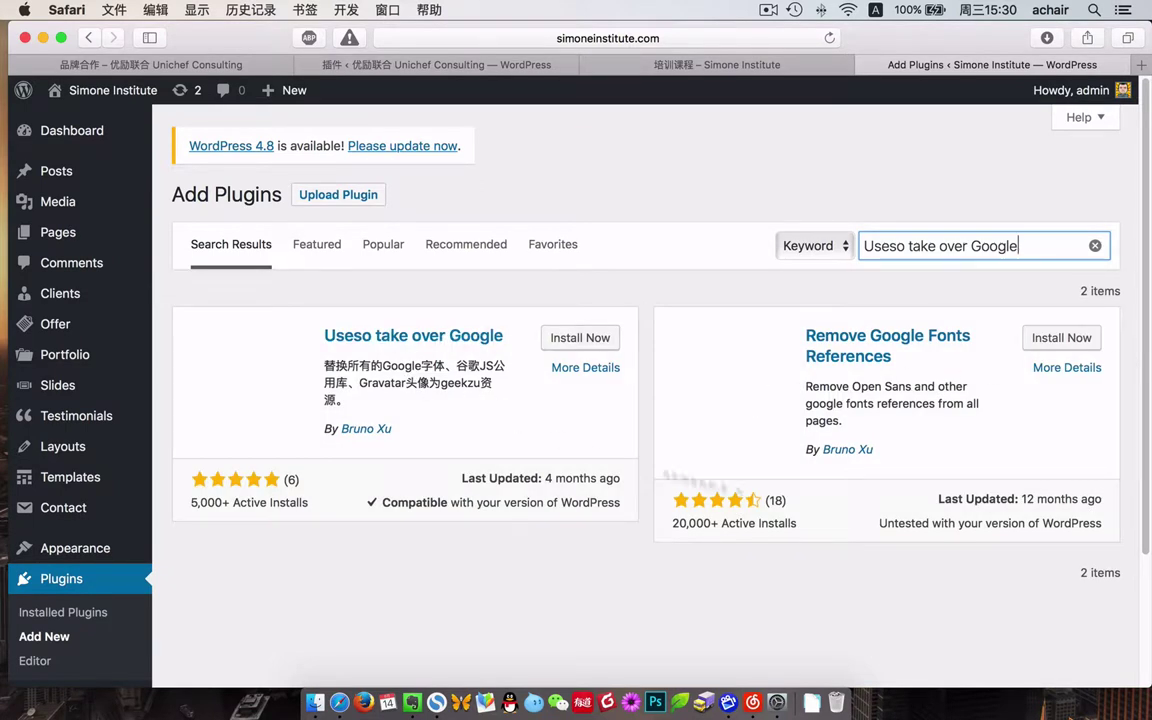
# Compare the last update dates of the found plugins and shorten the search keyword to "Useso".
pyautogui.moveTo(1021, 499); pyautogui.dragTo(1100, 502)
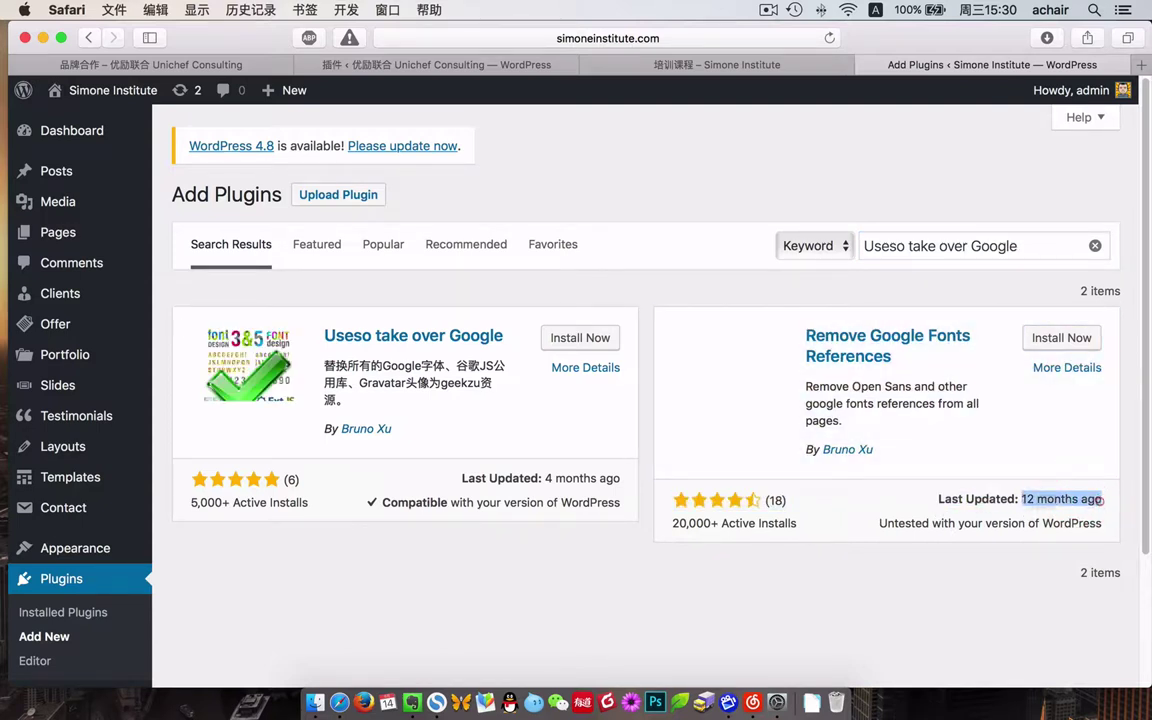
pyautogui.moveTo(463, 478); pyautogui.dragTo(600, 477)
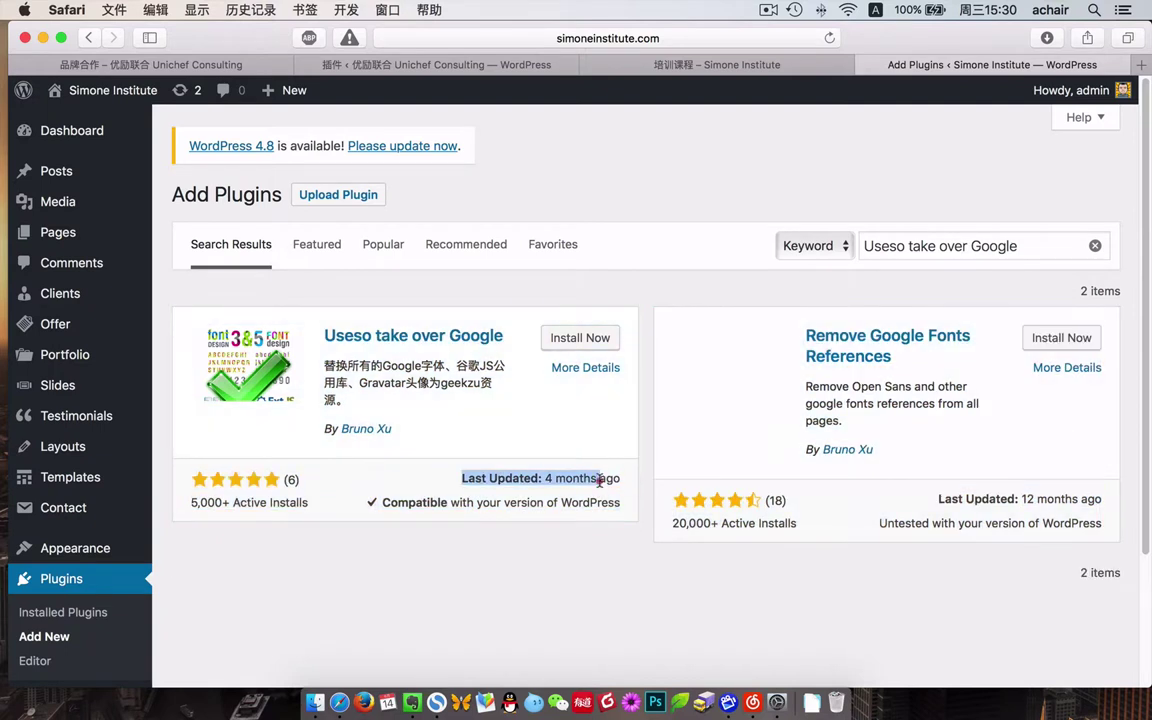
pyautogui.click(908, 245)
pyautogui.moveTo(905, 245); pyautogui.dragTo(1145, 249)
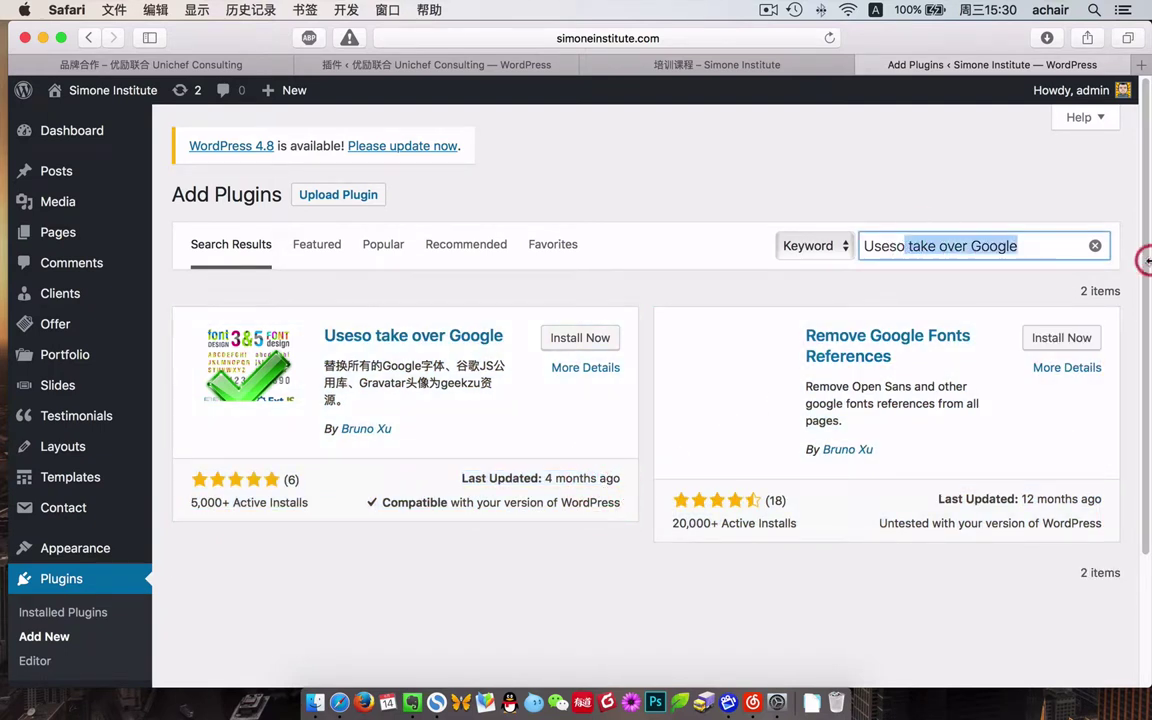
pyautogui.press('BackSpace')
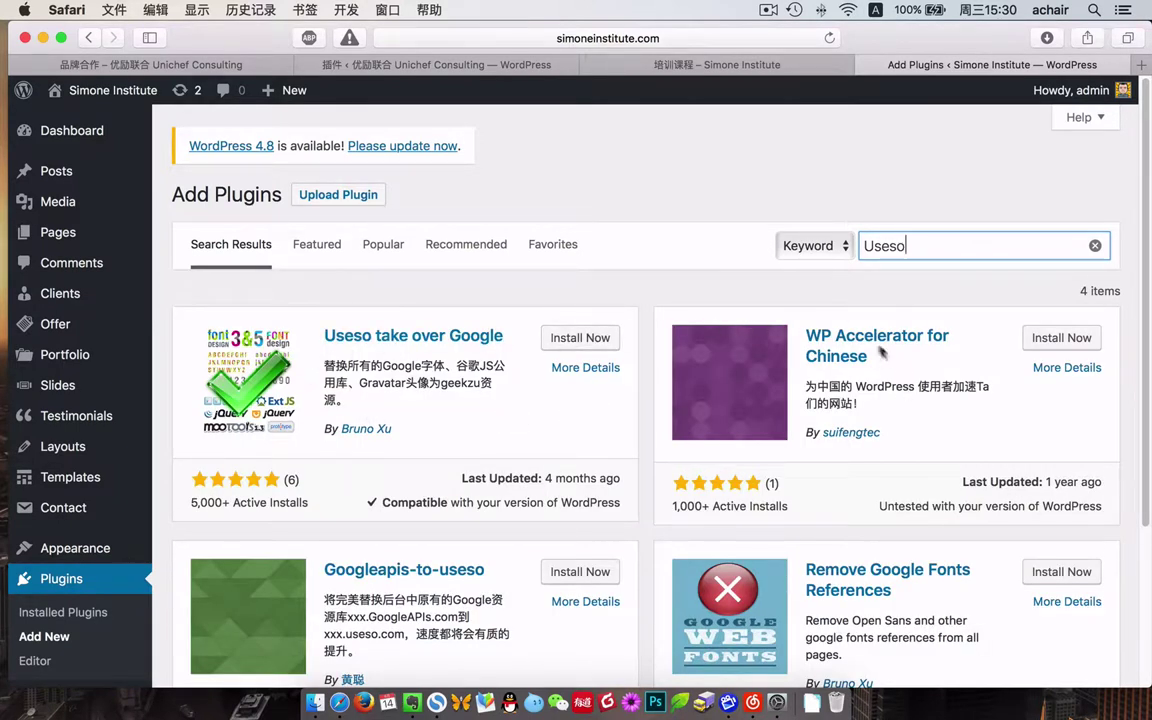
# Look over the alternative search results, and install and activate the Useso take over Google plugin.
pyautogui.moveTo(1040, 477); pyautogui.dragTo(1124, 483)
pyautogui.click(1088, 478)
pyautogui.scroll(-5, 648, 484)
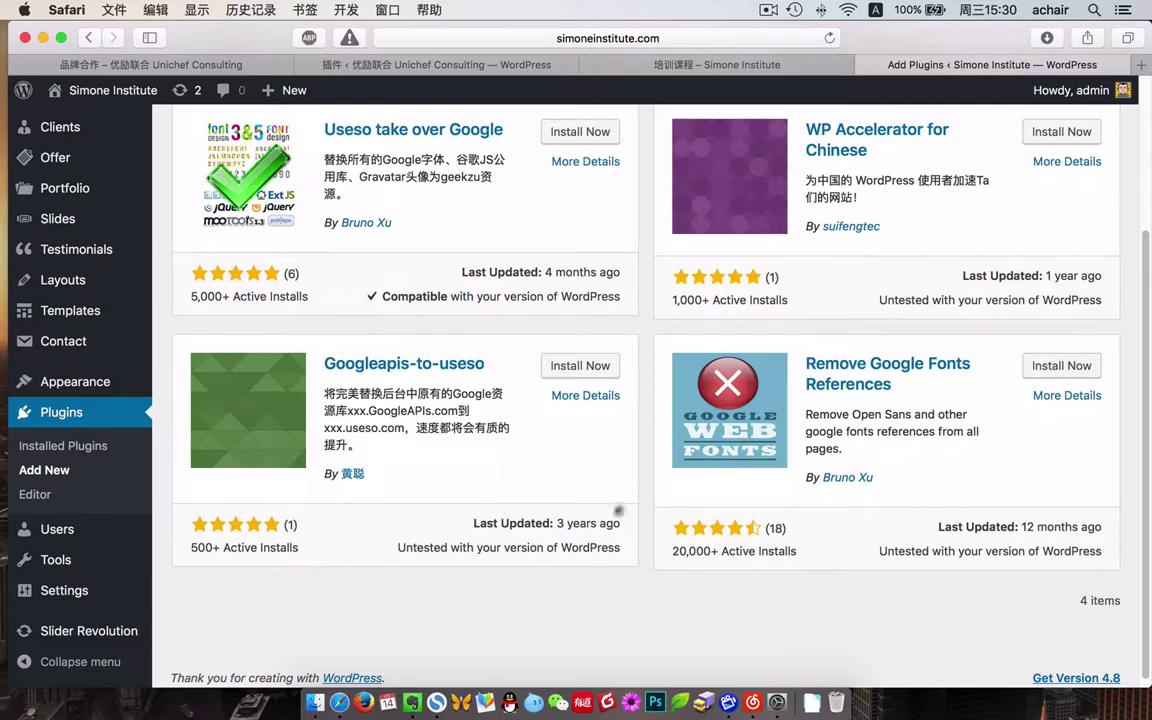
pyautogui.scroll(5, 612, 345)
pyautogui.click(608, 344)
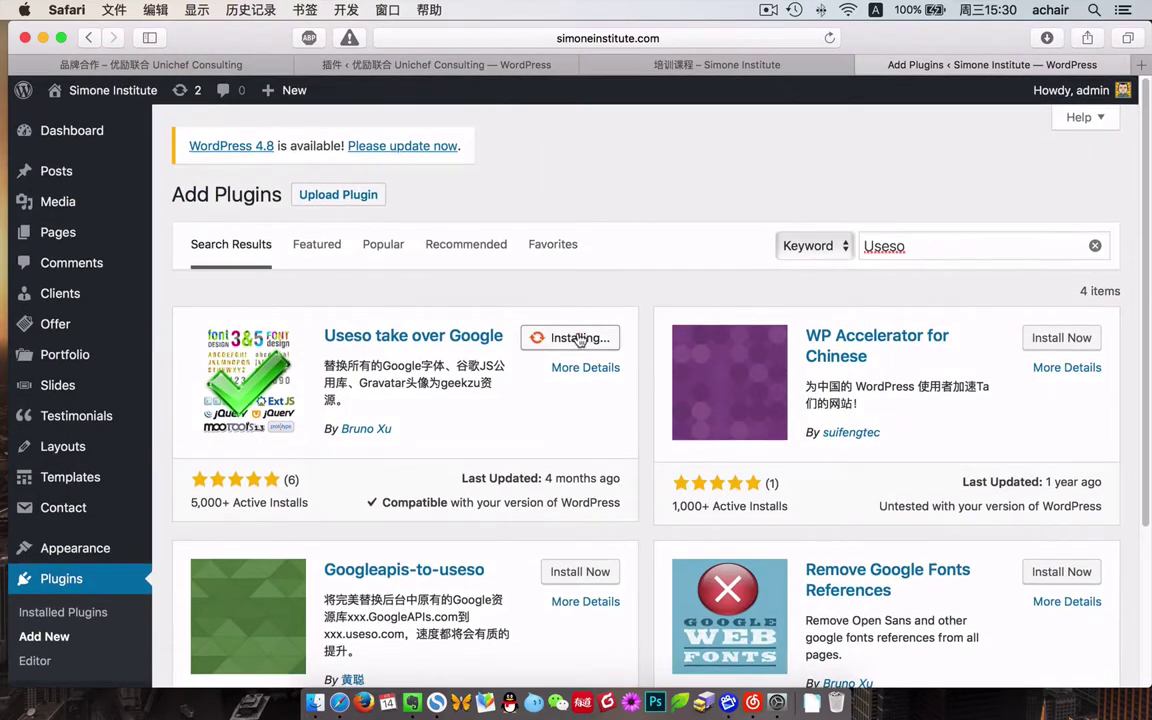
pyautogui.doubleClick(460, 383)
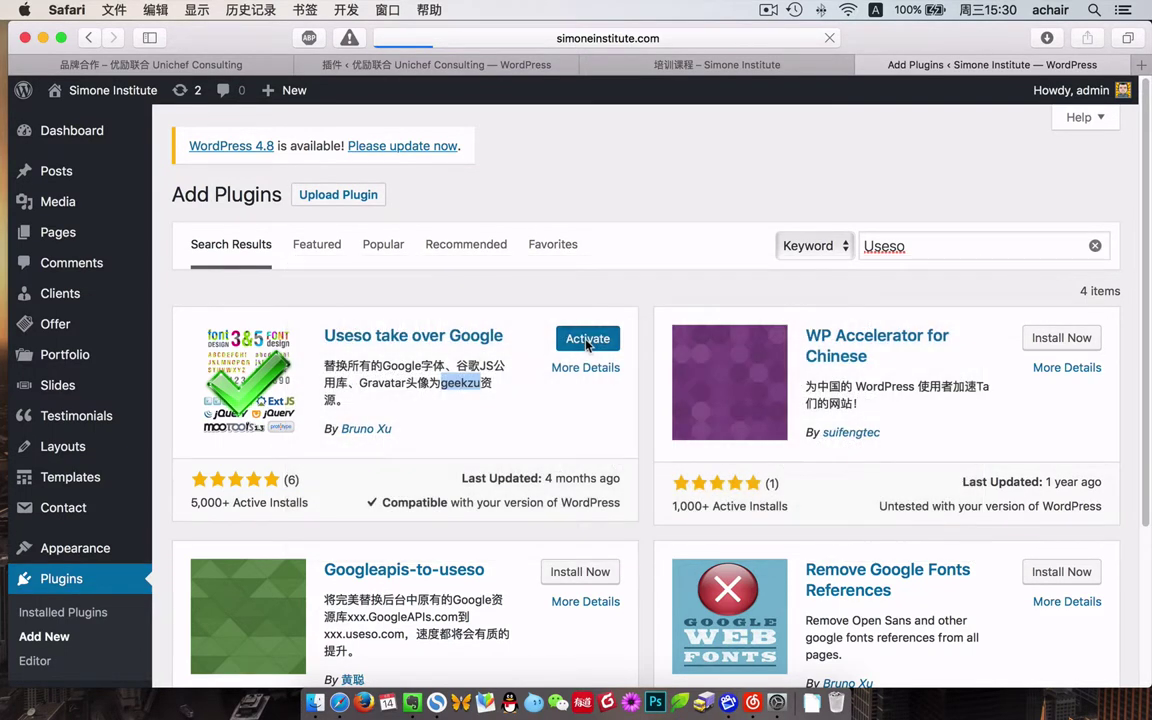
pyautogui.click(588, 339)
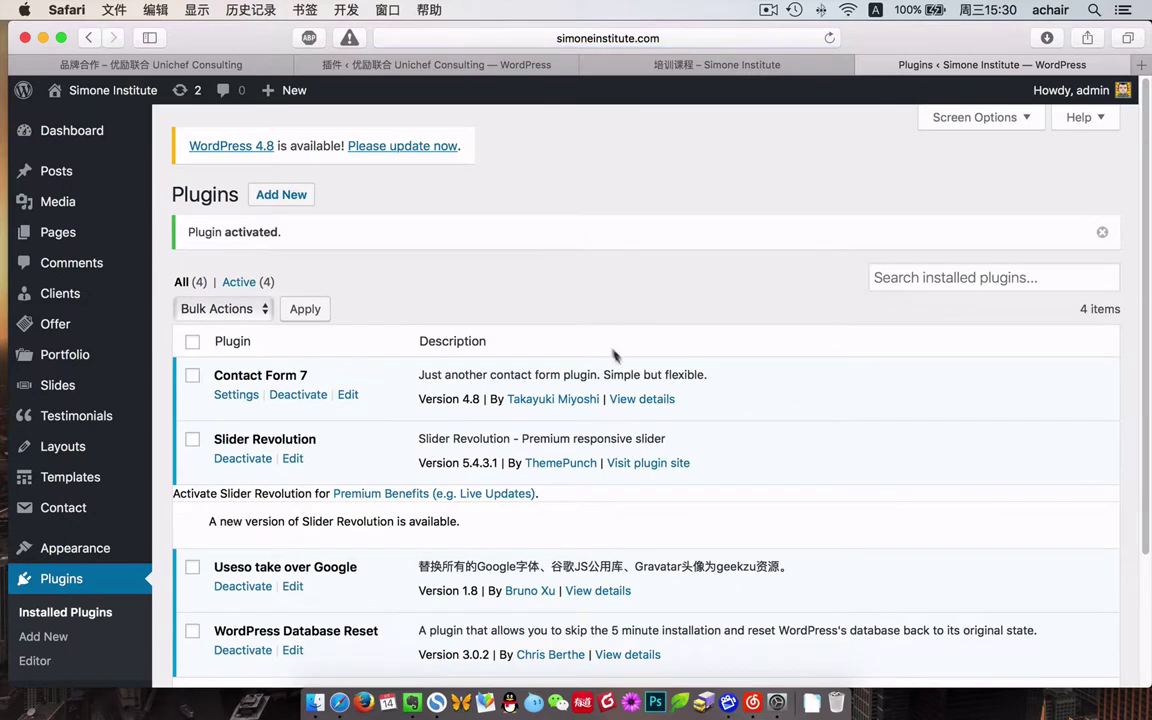
# Review the Useso take over Google entry and its description in the installed plugins list.
pyautogui.scroll(-1, 640, 524)
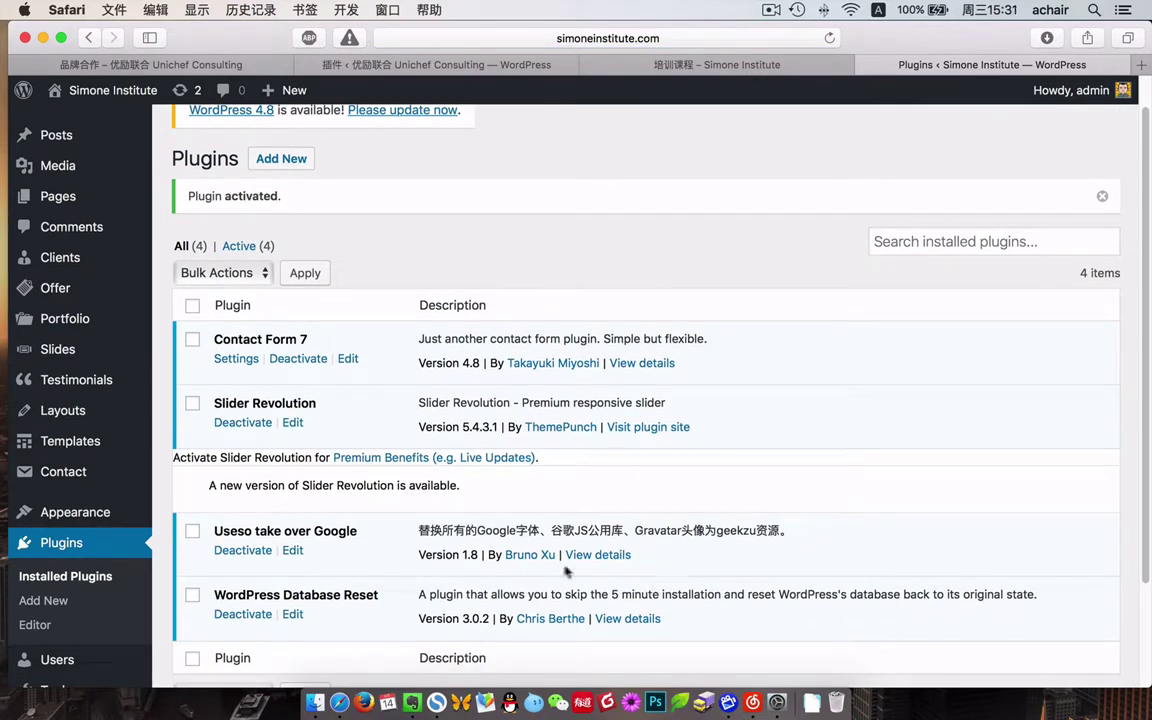
pyautogui.moveTo(442, 531); pyautogui.dragTo(802, 533)
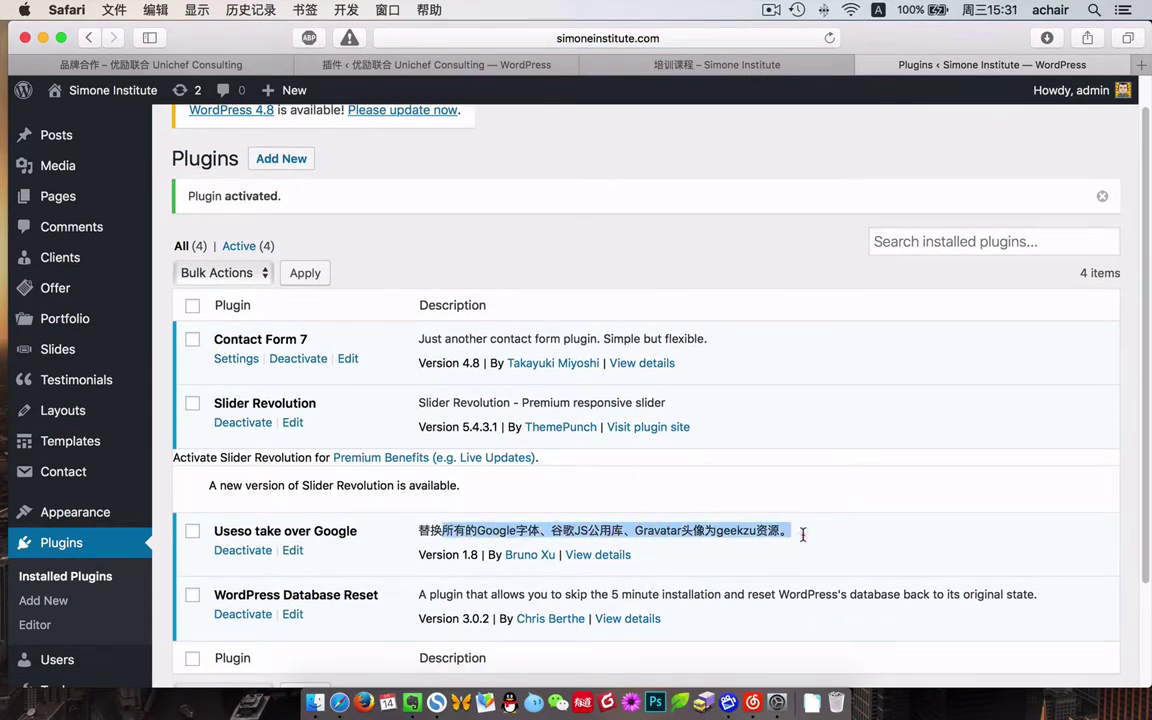
pyautogui.scroll(-4, 797, 578)
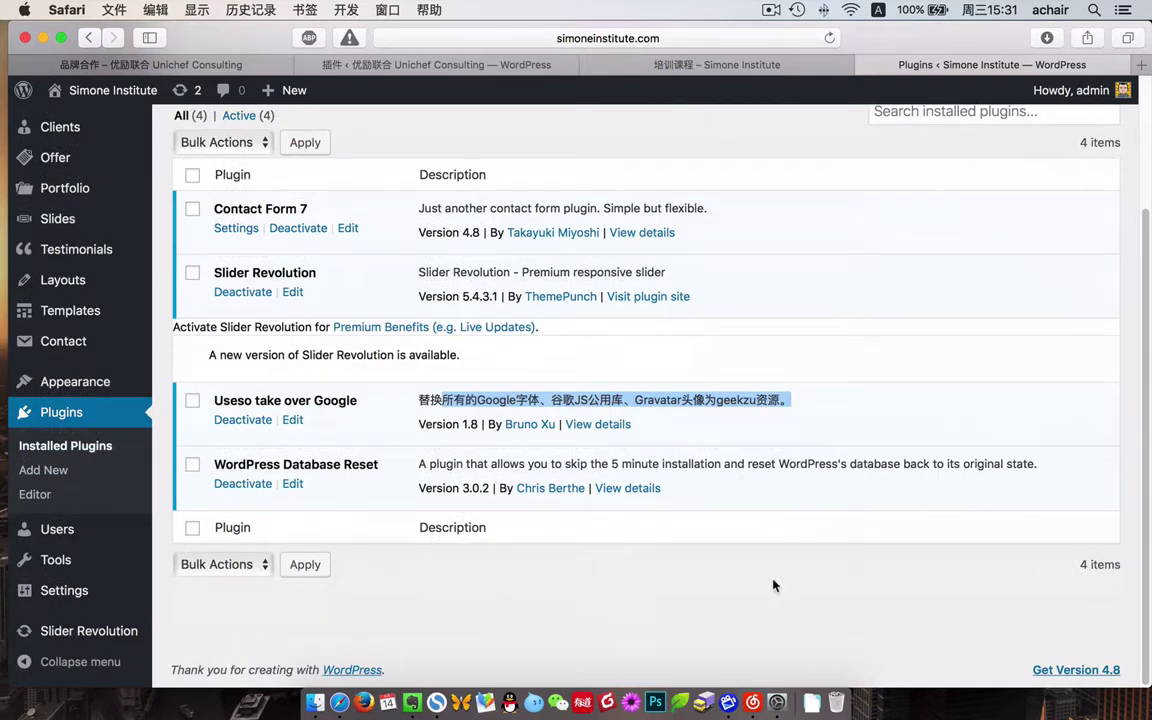